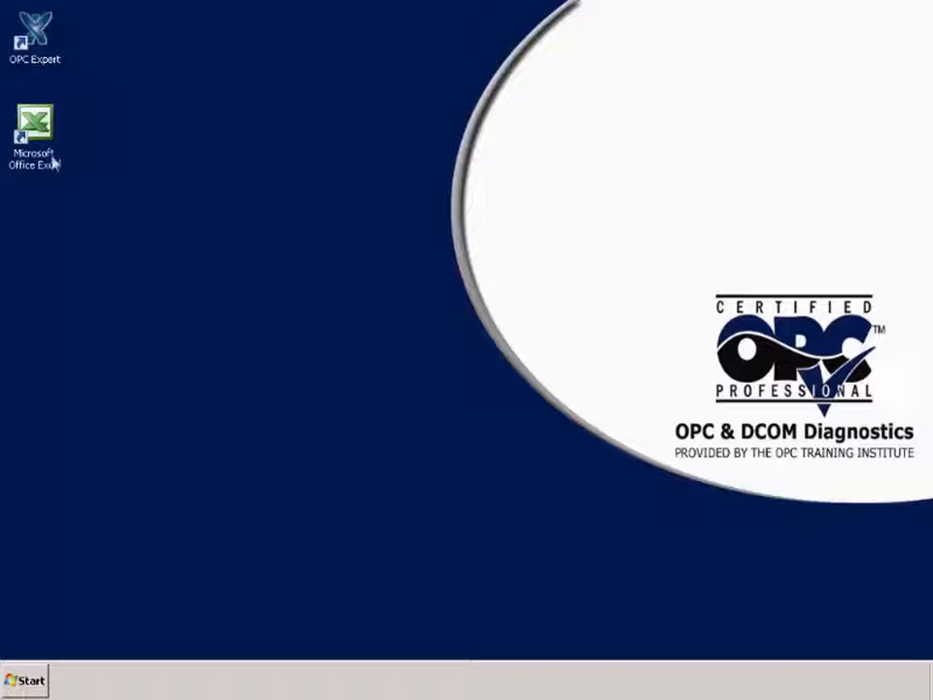
- Start Microsoft Excel with a blank workbook and switch to OPC Expert by launching it as well
double_click(34, 125)
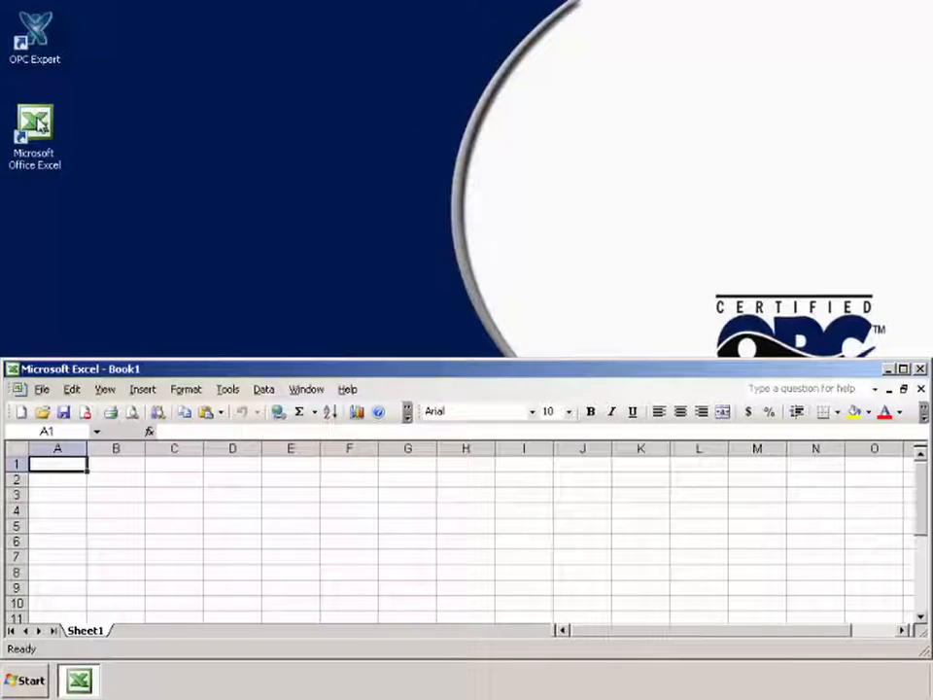
double_click(39, 39)
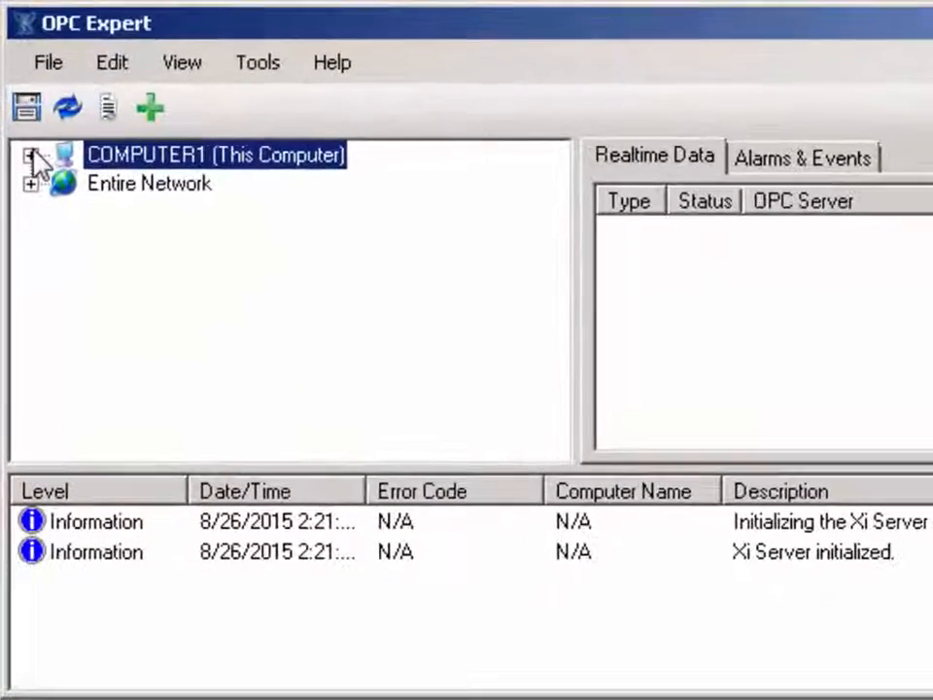
- Expand COMPUTER1's Modbus OPC server to its Pump folder and add the whole folder to the realtime data list
left_click(31, 156)
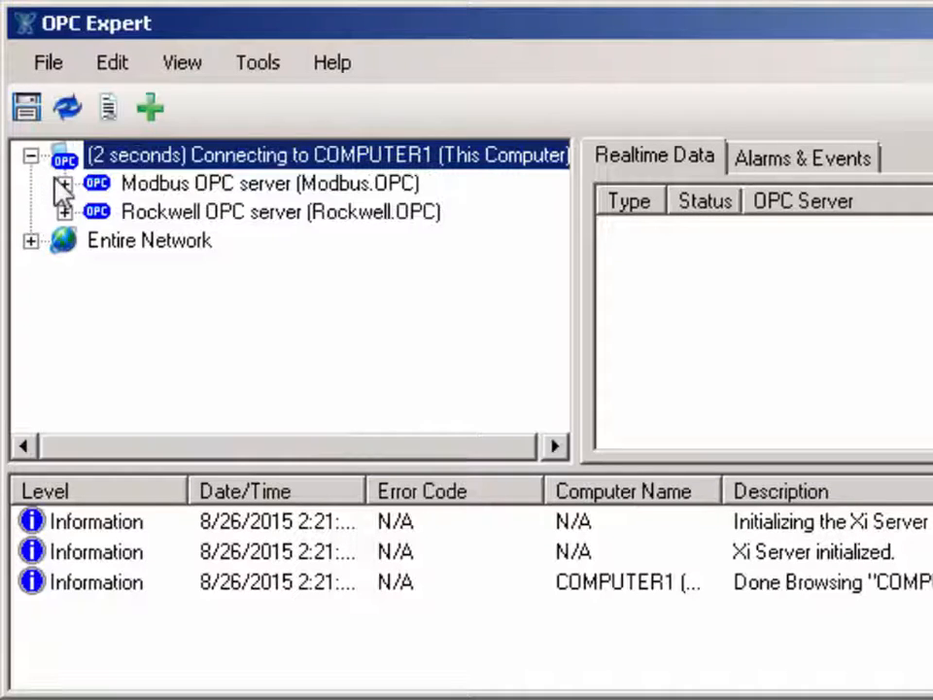
left_click(66, 185)
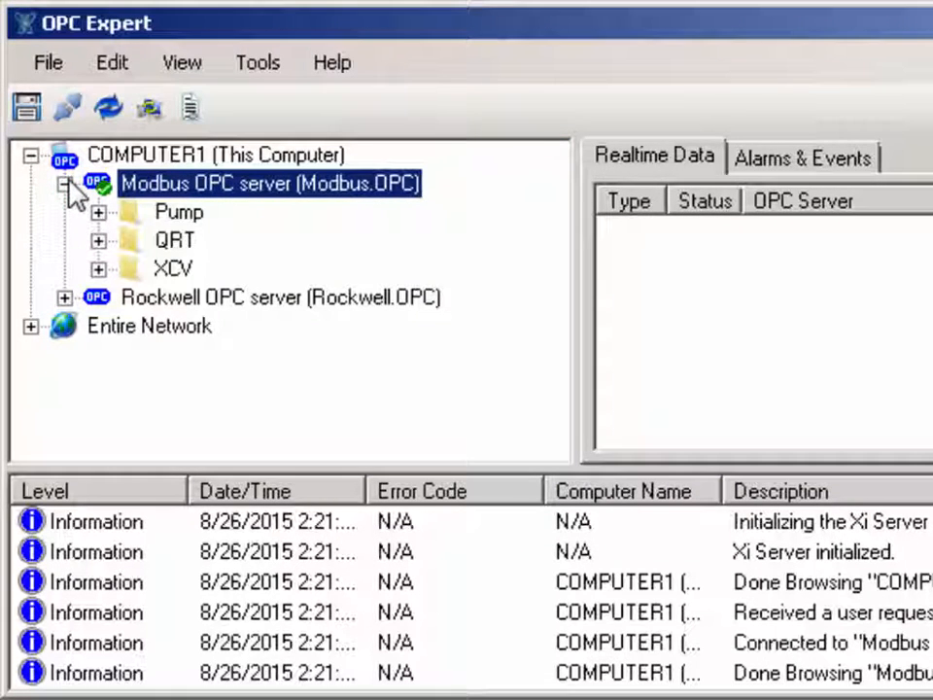
left_click(99, 213)
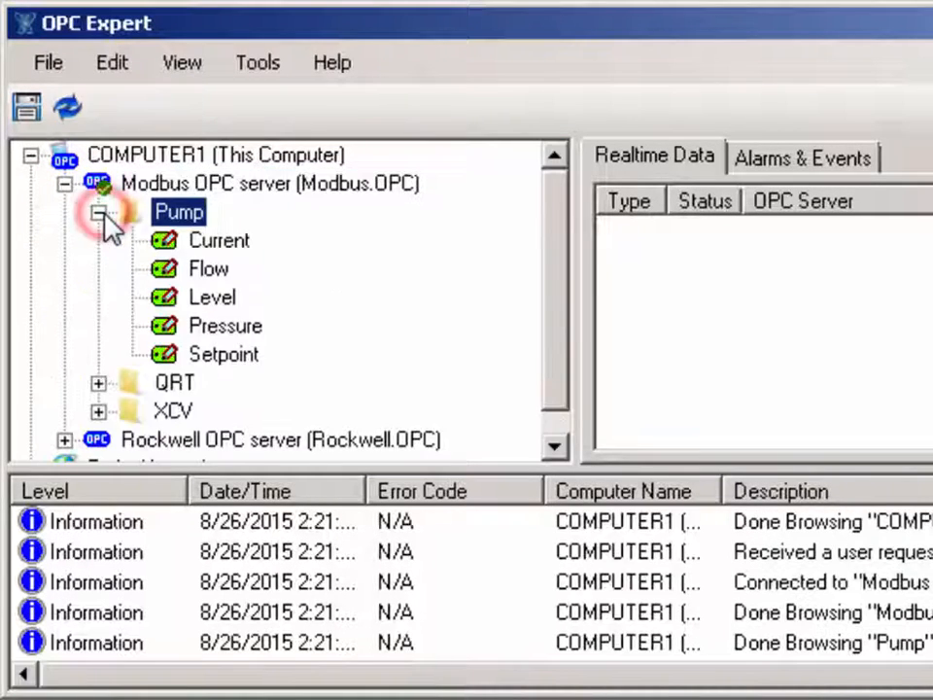
left_click_drag(175, 228, 681, 254)
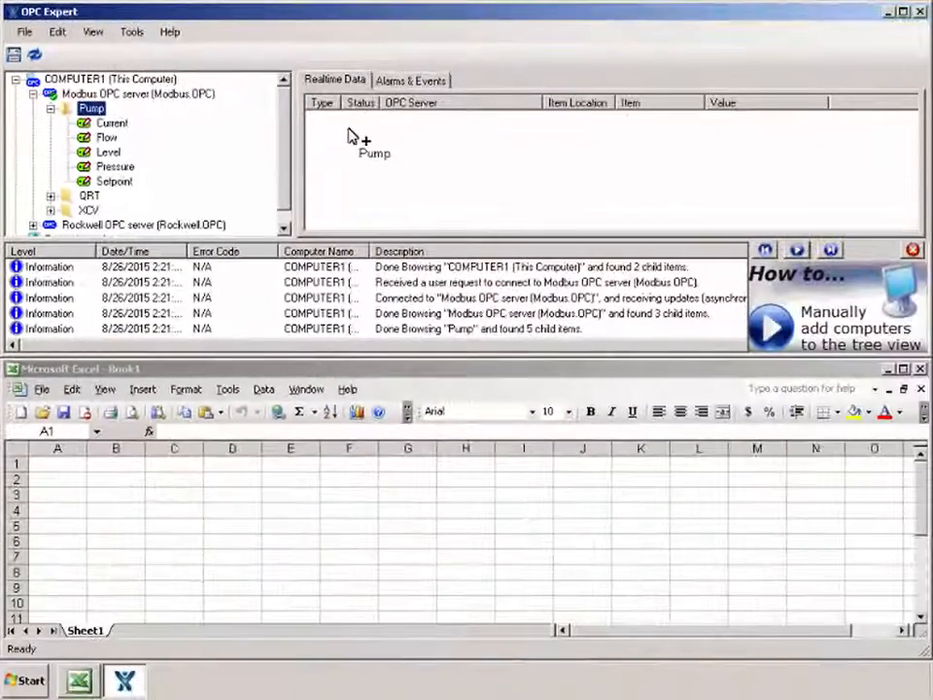
left_click_drag(349, 131, 349, 131)
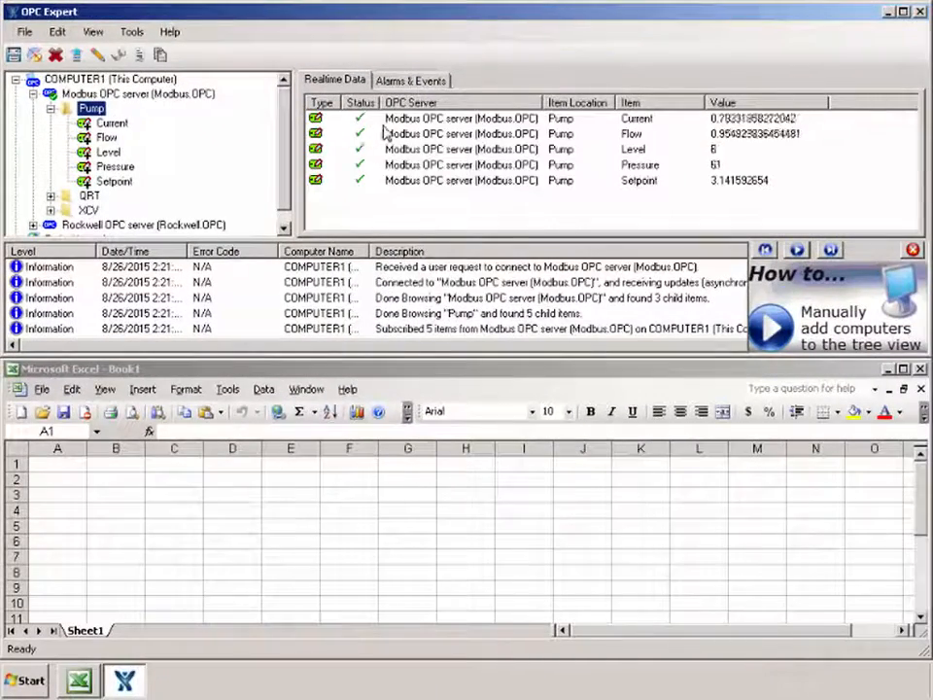
- Transfer all five Pump items from the realtime data list into the Excel sheet, starting at cell A1
left_click(387, 118)
left_click(396, 181, "shift")
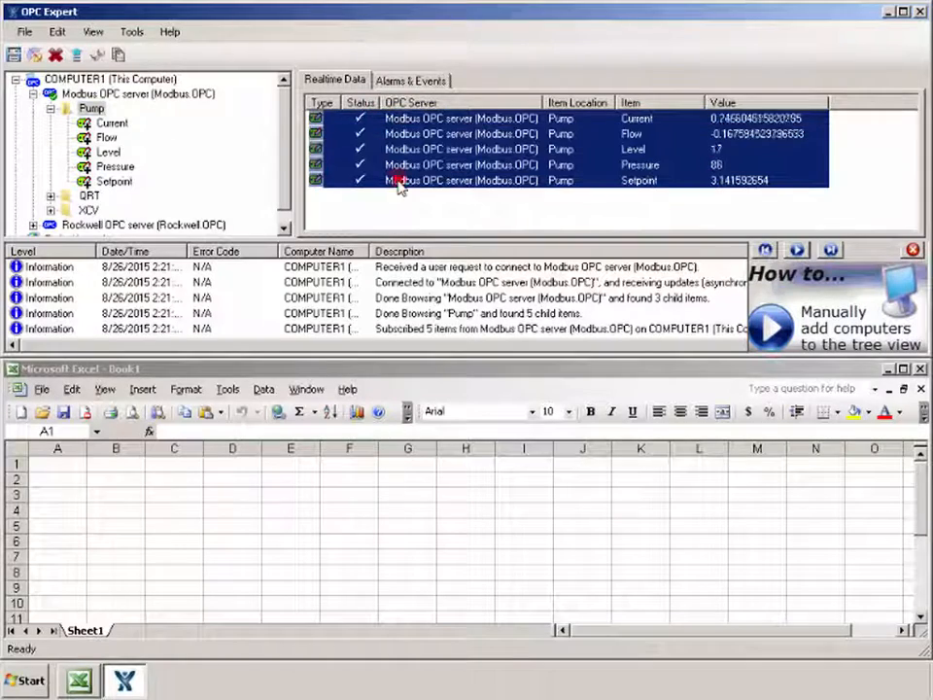
left_click_drag(395, 159, 70, 477)
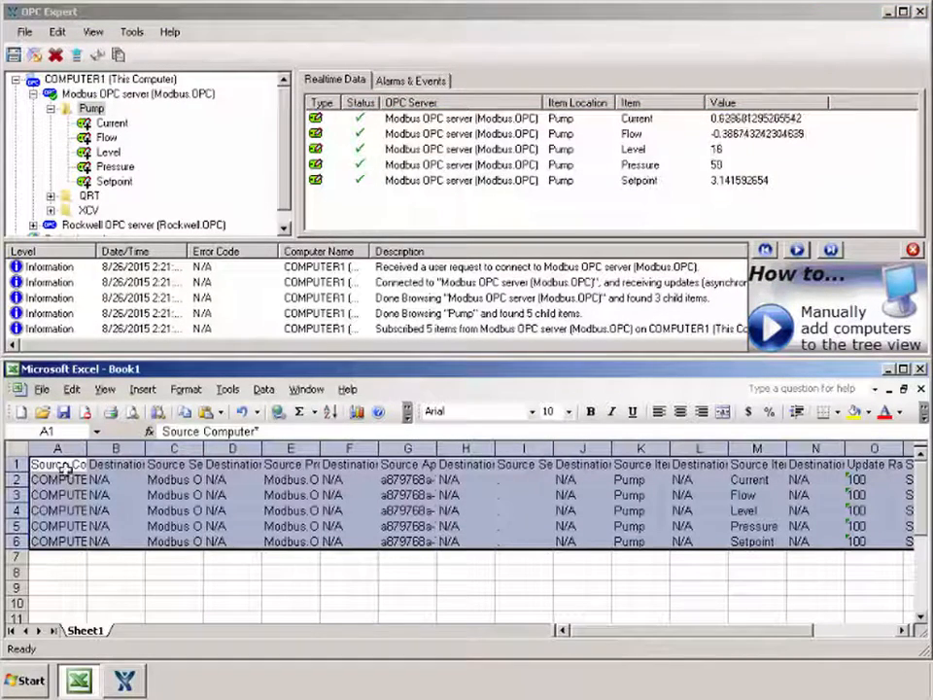
- Fit every column of the sheet to its contents and review the exported fields through Time Stamp
left_click(17, 449)
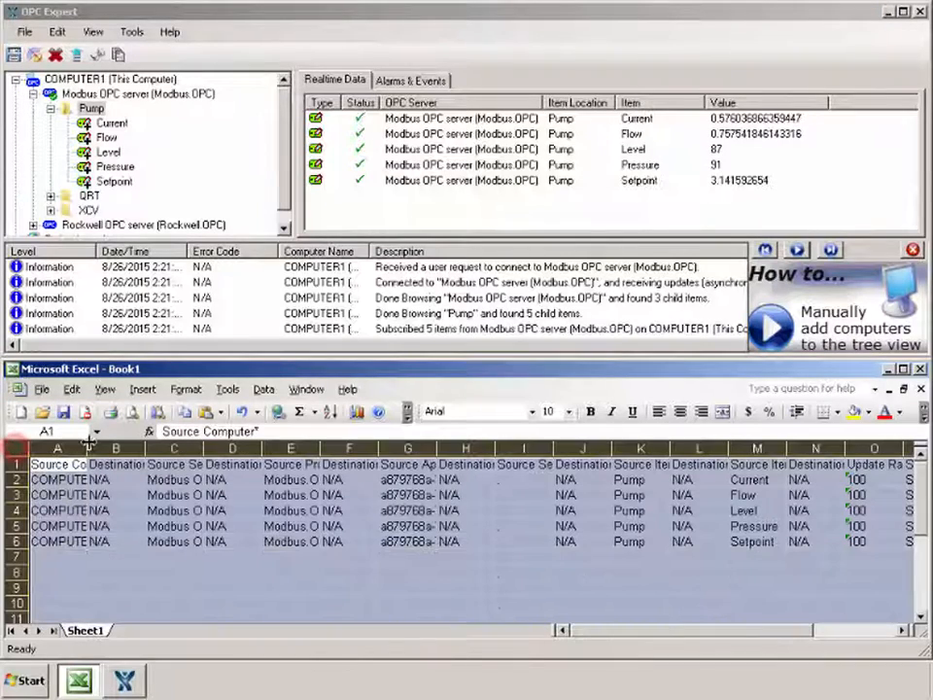
double_click(88, 447)
left_click(92, 462)
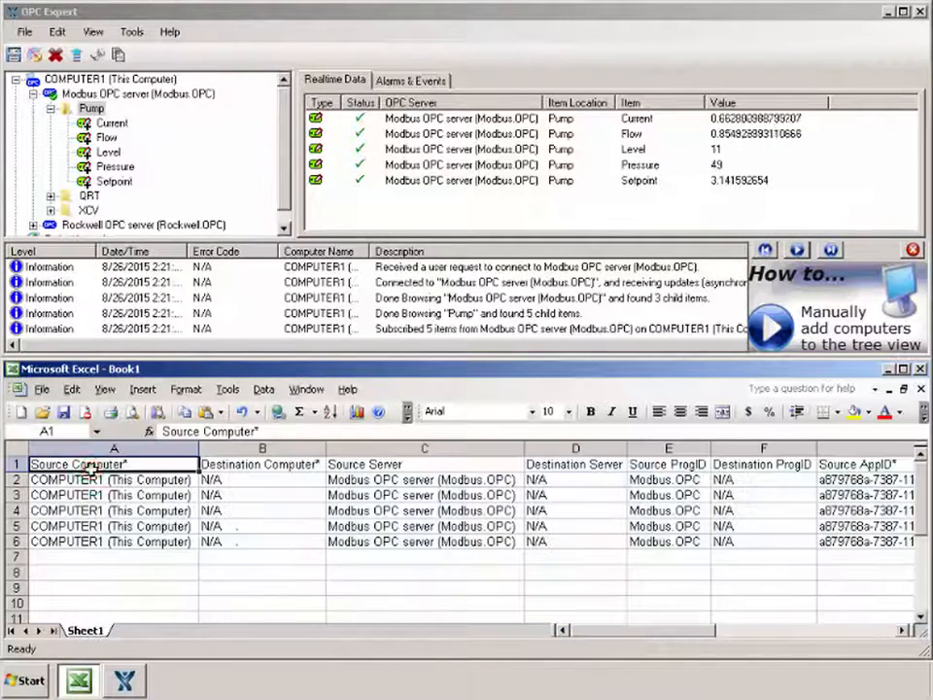
left_click_drag(634, 631, 797, 622)
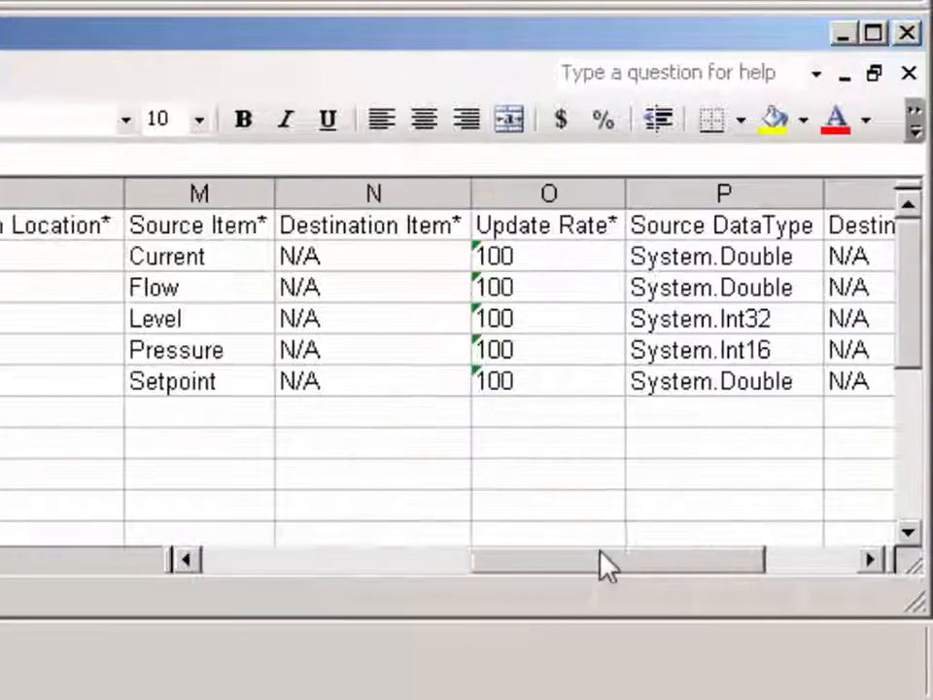
left_click_drag(642, 560, 702, 560)
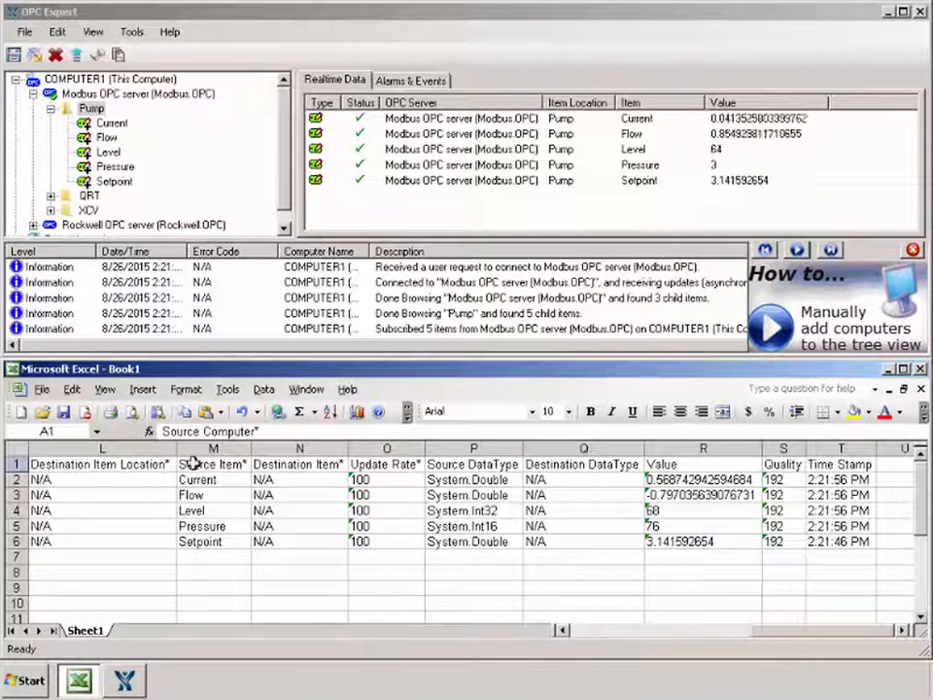
- Create a new blank Excel workbook, and enable the Microsoft Excel RTD server in OPC Expert's options
left_click(20, 412)
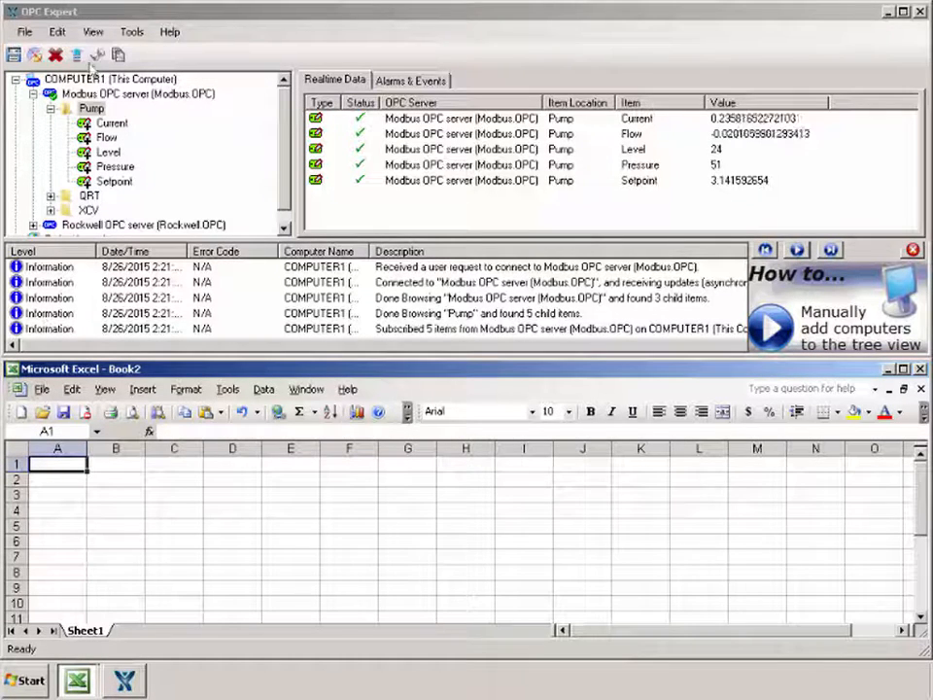
left_click(99, 11)
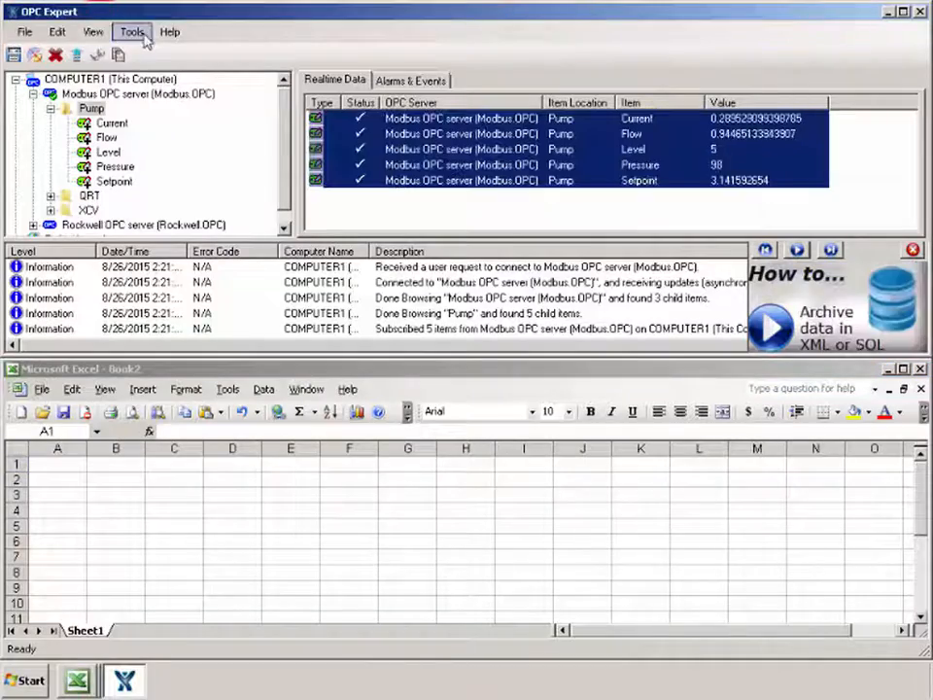
left_click(134, 32)
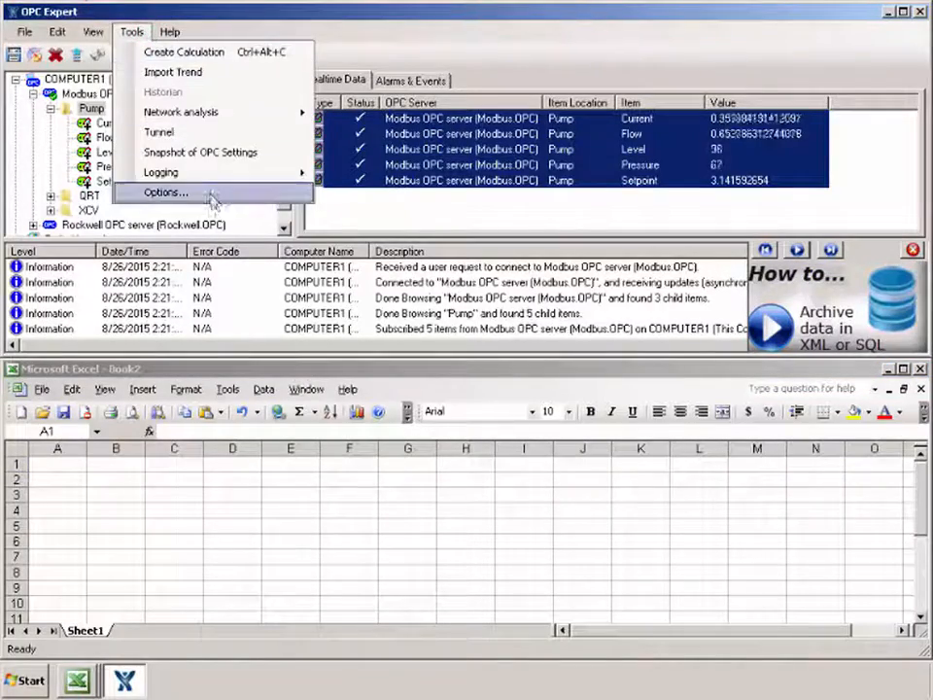
left_click(212, 199)
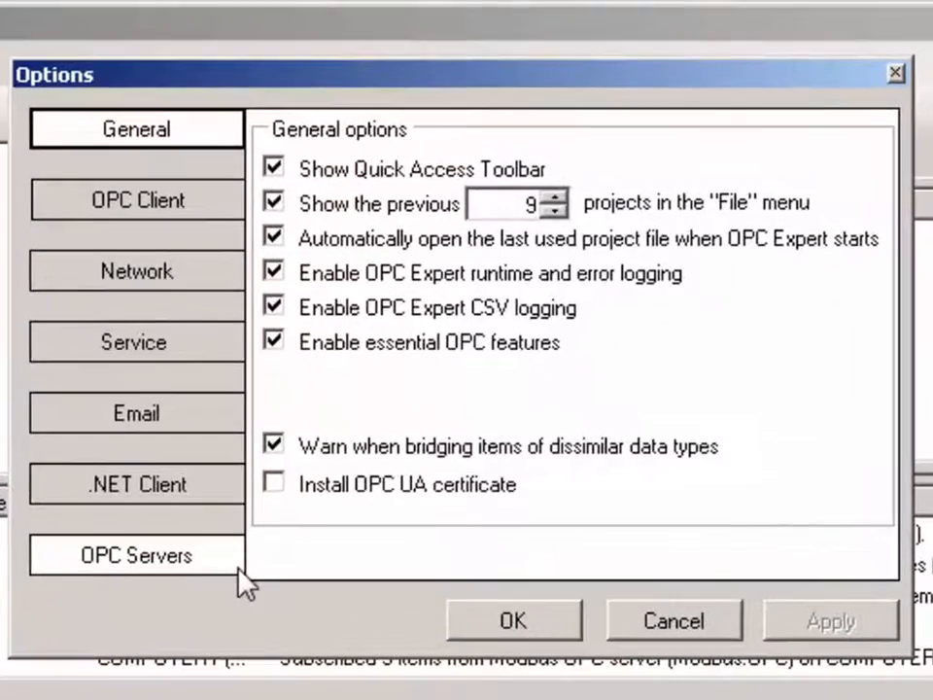
left_click(227, 567)
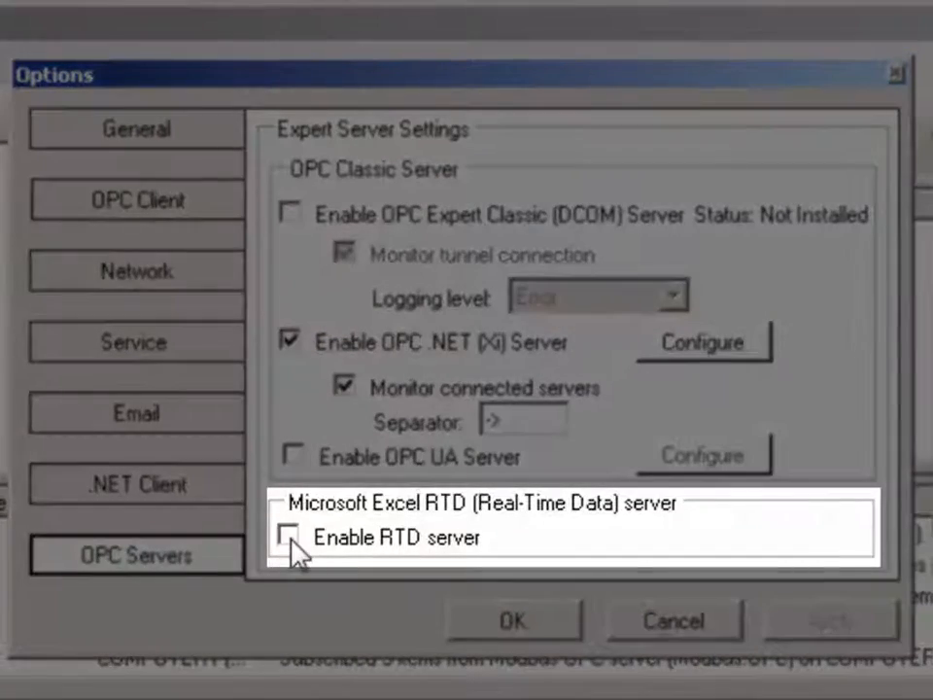
left_click(289, 537)
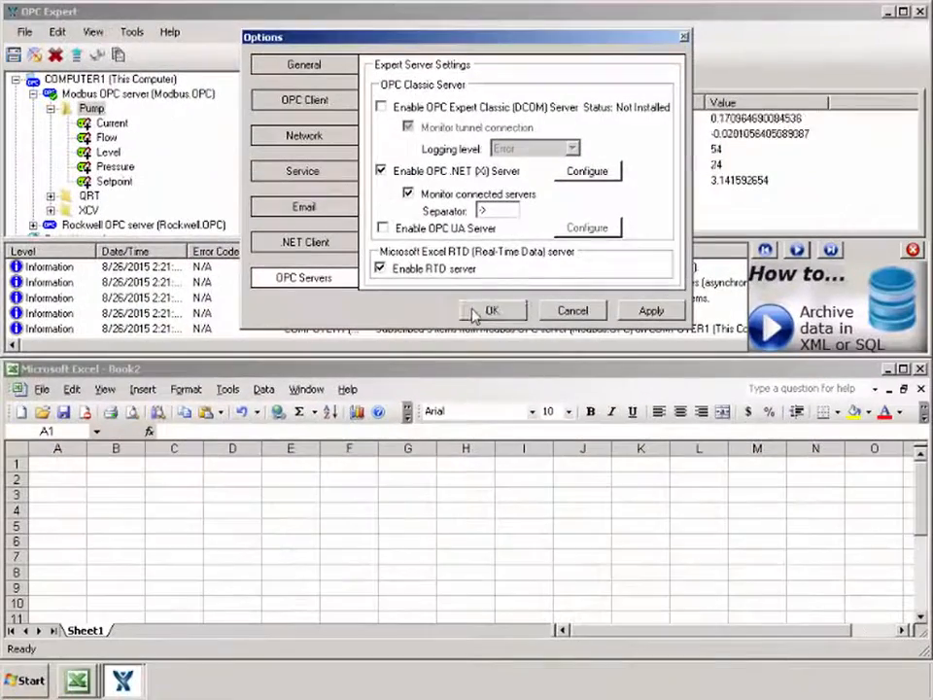
left_click(472, 620)
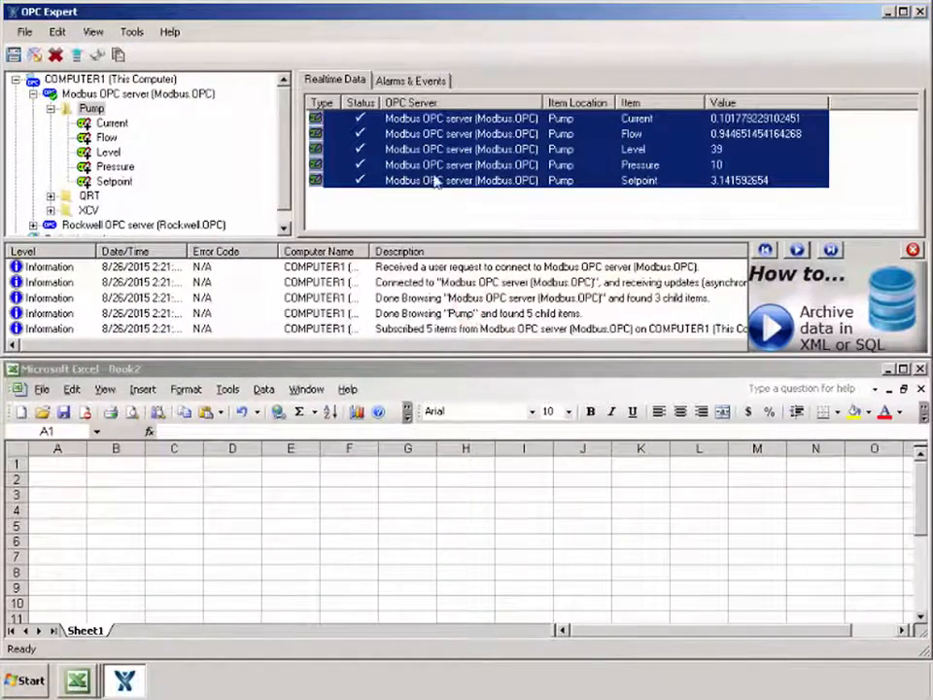
- Bring the live Pump Current and Flow items into cells C2:C3 of the new workbook, and the Level item into C4
left_click(444, 121)
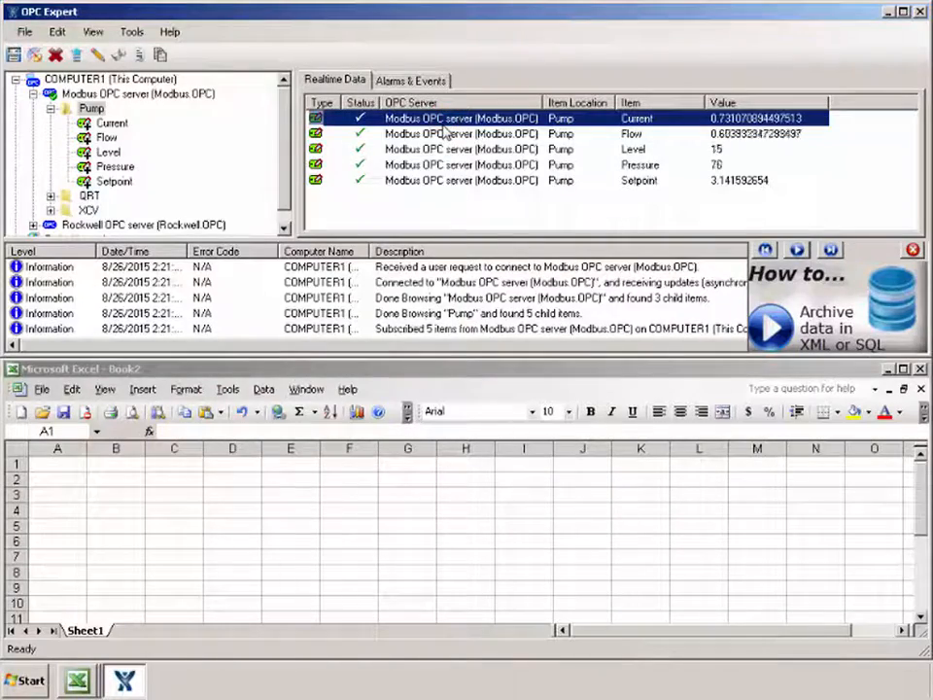
left_click(442, 133, "shift")
left_click_drag(442, 133, 198, 462)
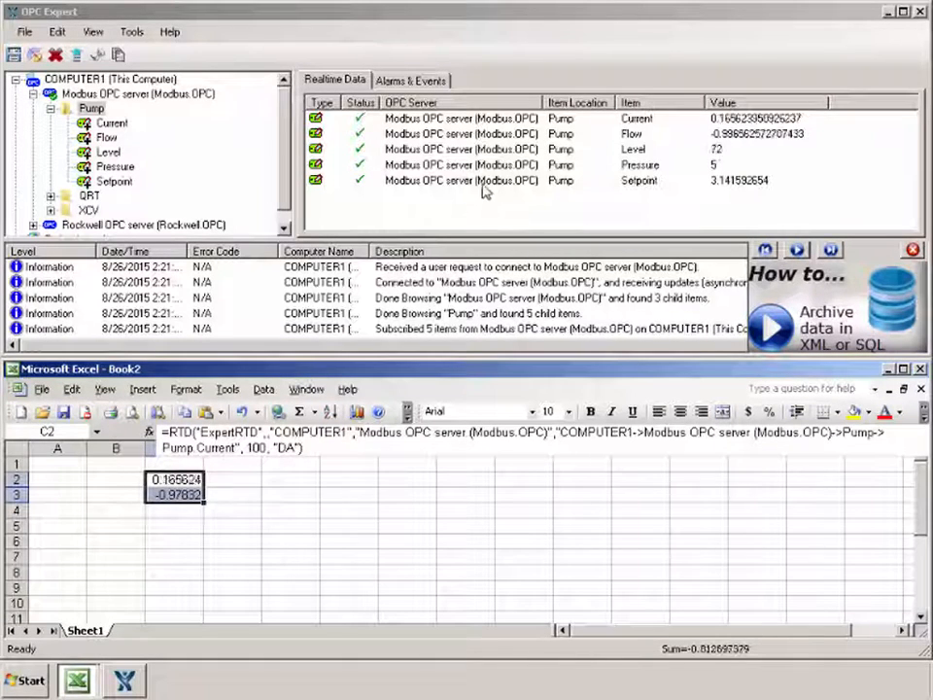
left_click(509, 150)
left_click_drag(509, 164, 178, 508)
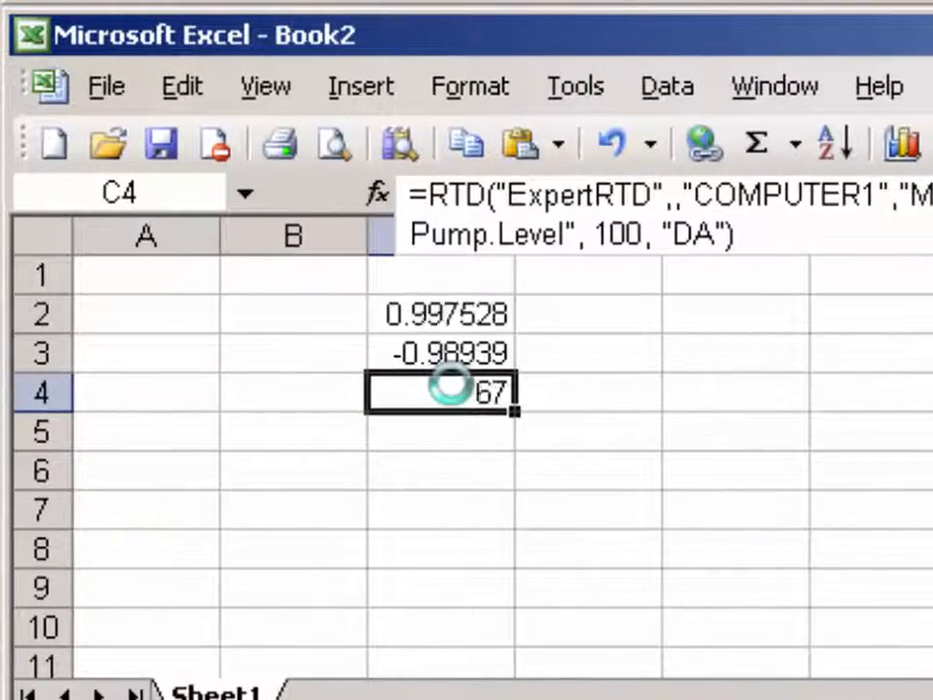
- Enter the labels Current, Flow, Level and Setpoint in cells B2 to B5
left_click(312, 311)
type("Curre")
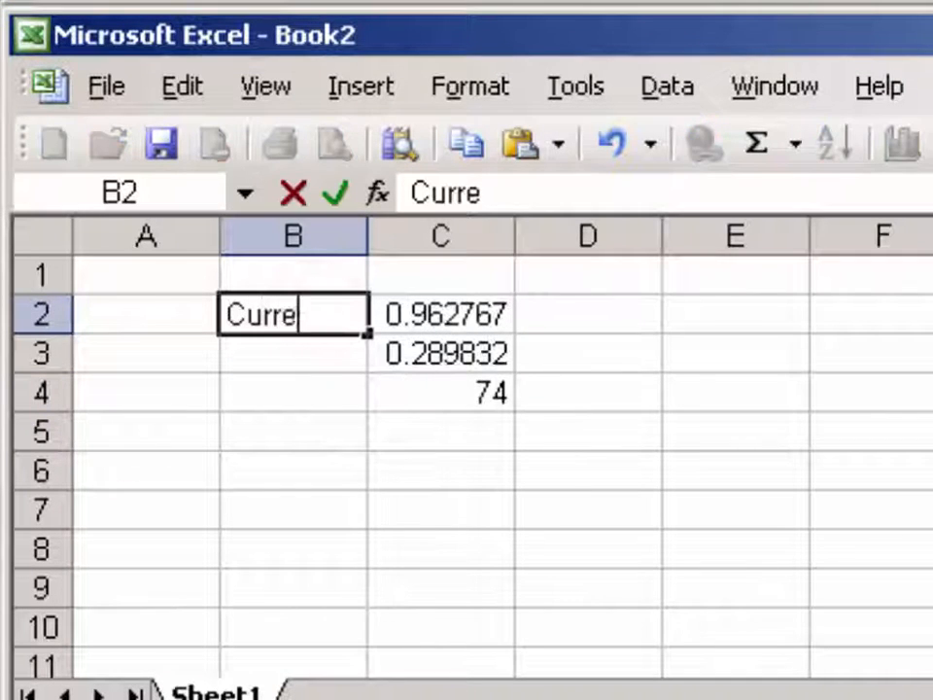
type("nt")
key("Return")
type("Fl")
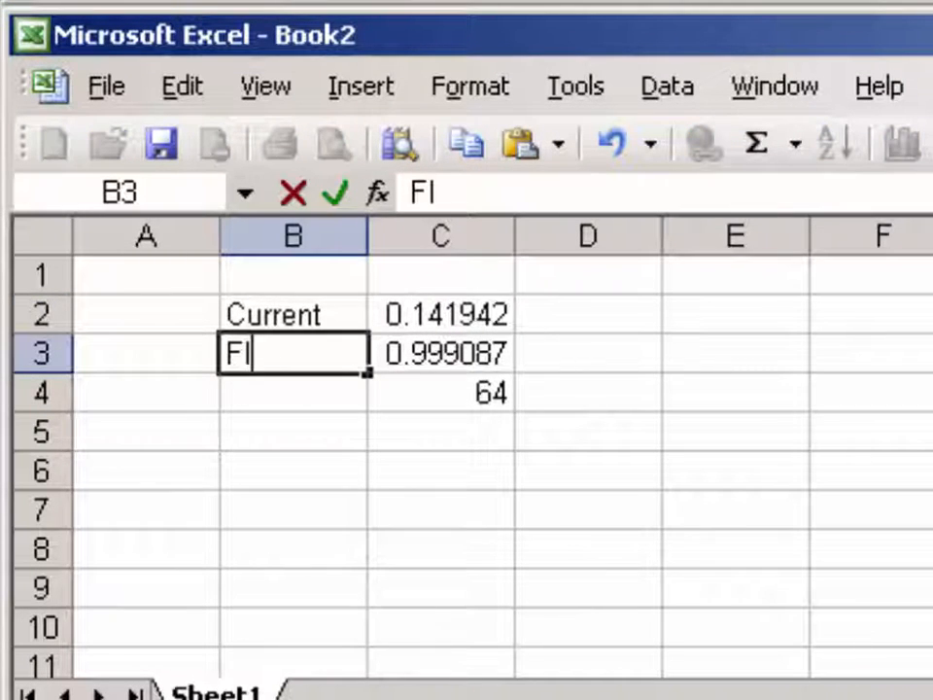
type("ow")
key("Return")
type("Level")
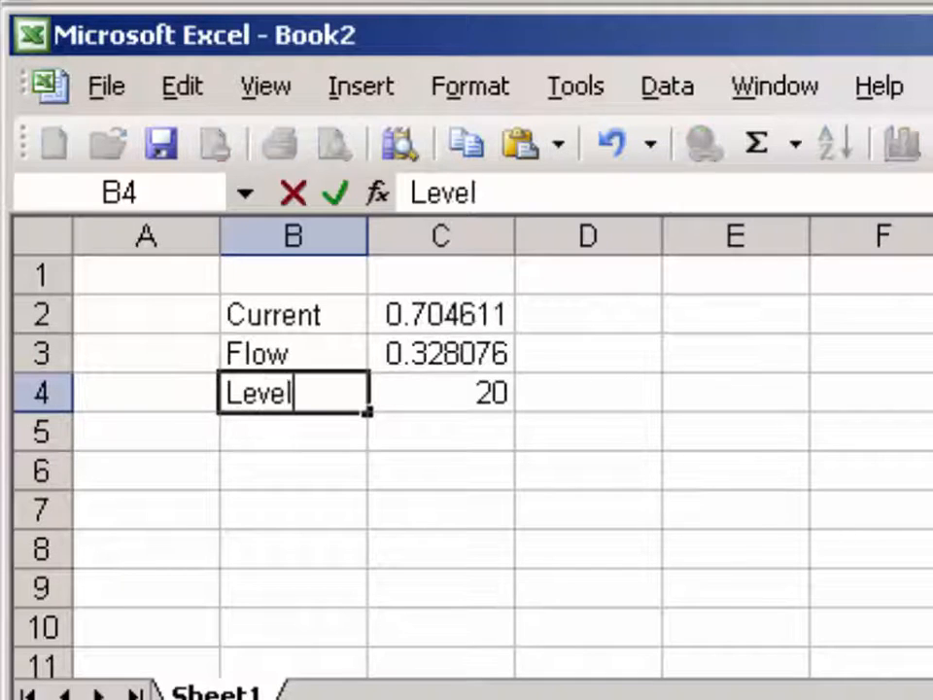
key("Return")
type("Set")
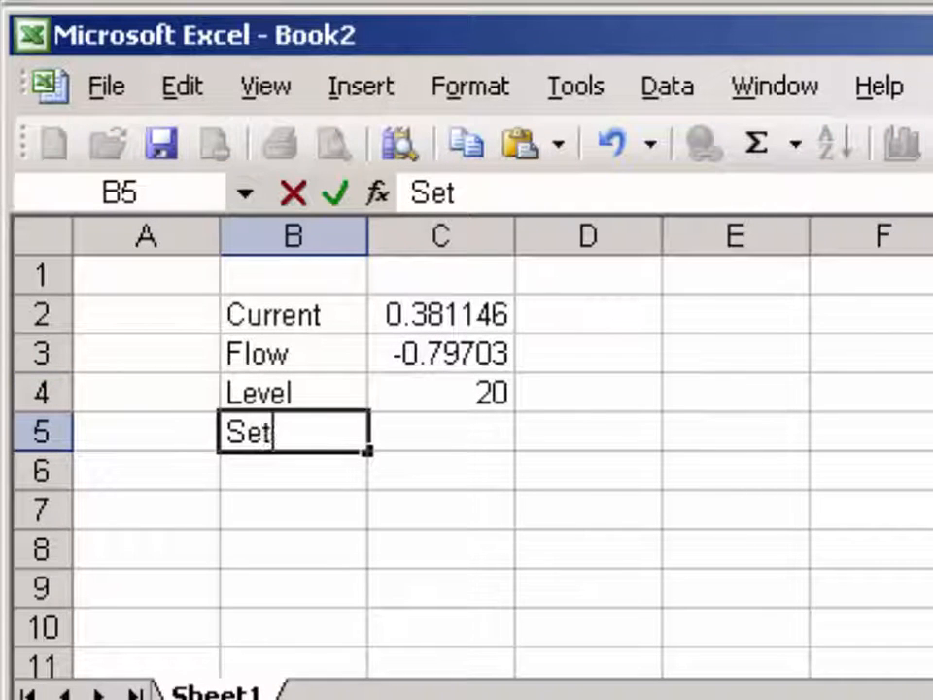
type("point")
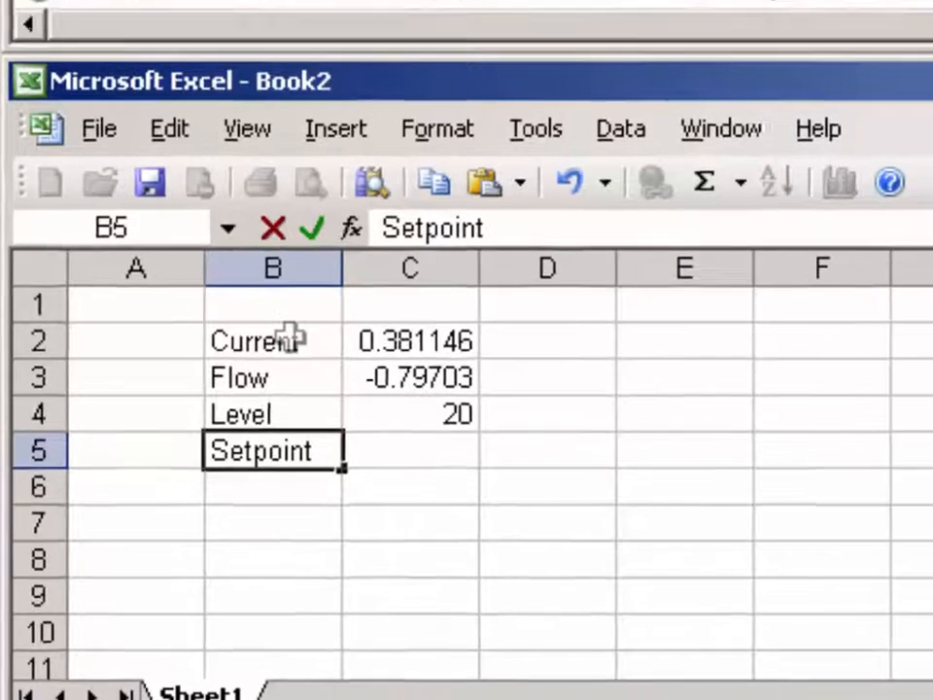
key("Return")
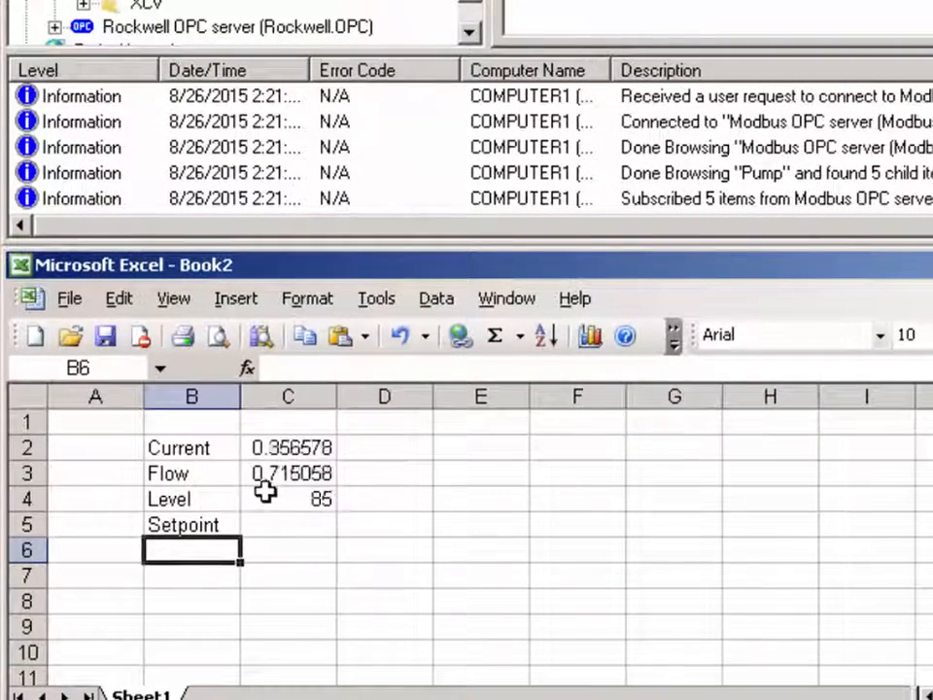
- Copy the Level RTD formula from cell C4 into C5, beside the Setpoint label
left_click(265, 493)
right_click(274, 496)
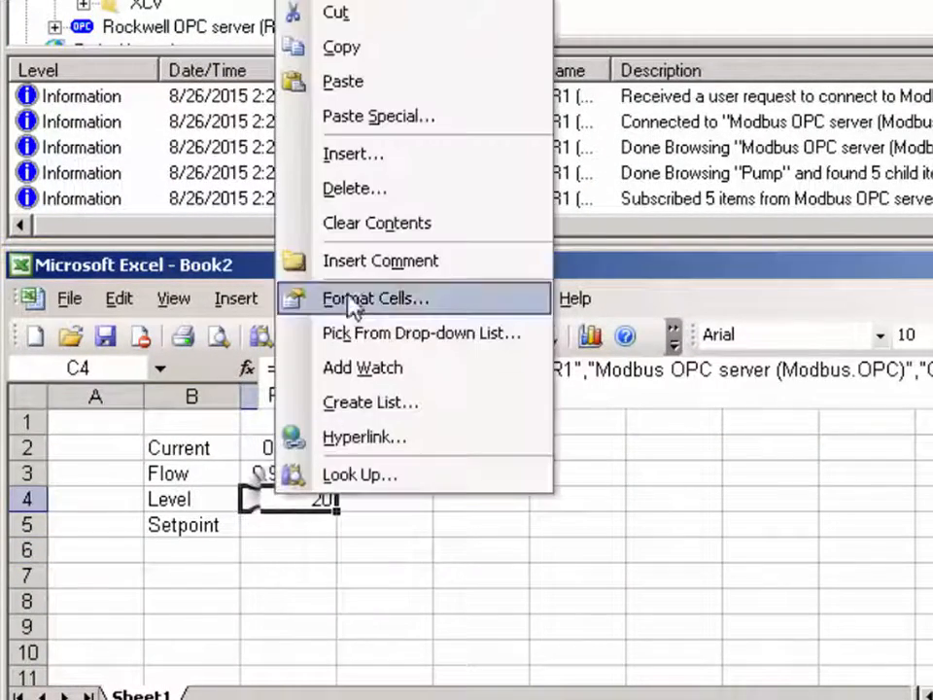
left_click(377, 46)
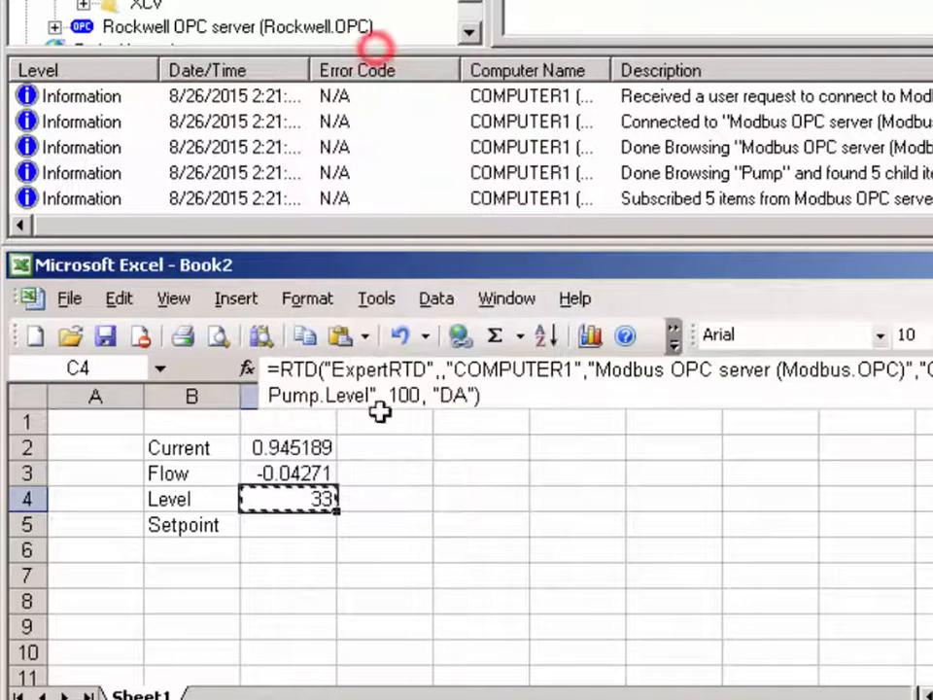
right_click(321, 534)
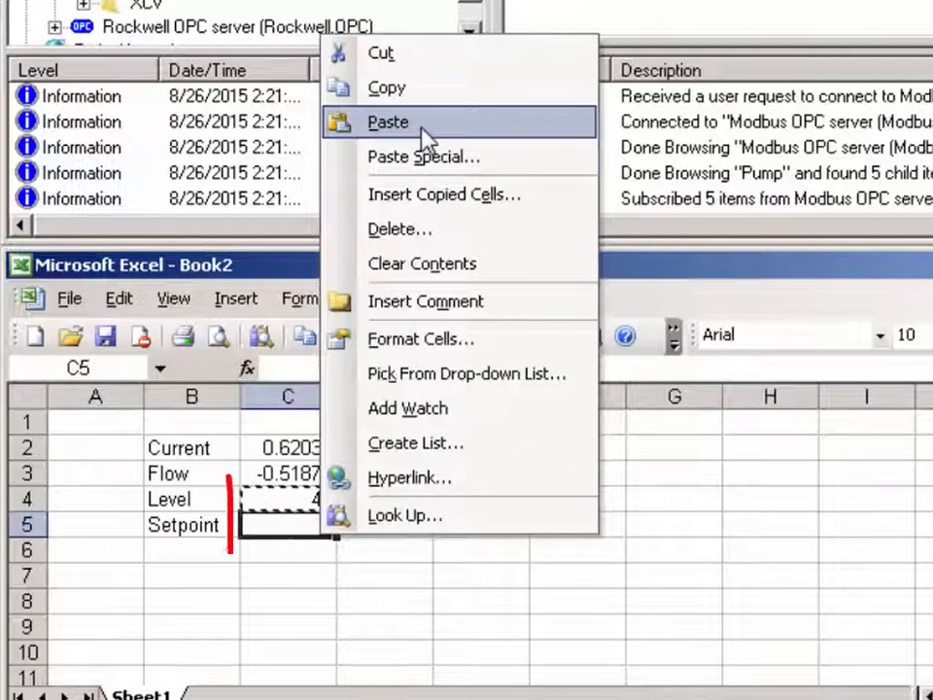
left_click(425, 134)
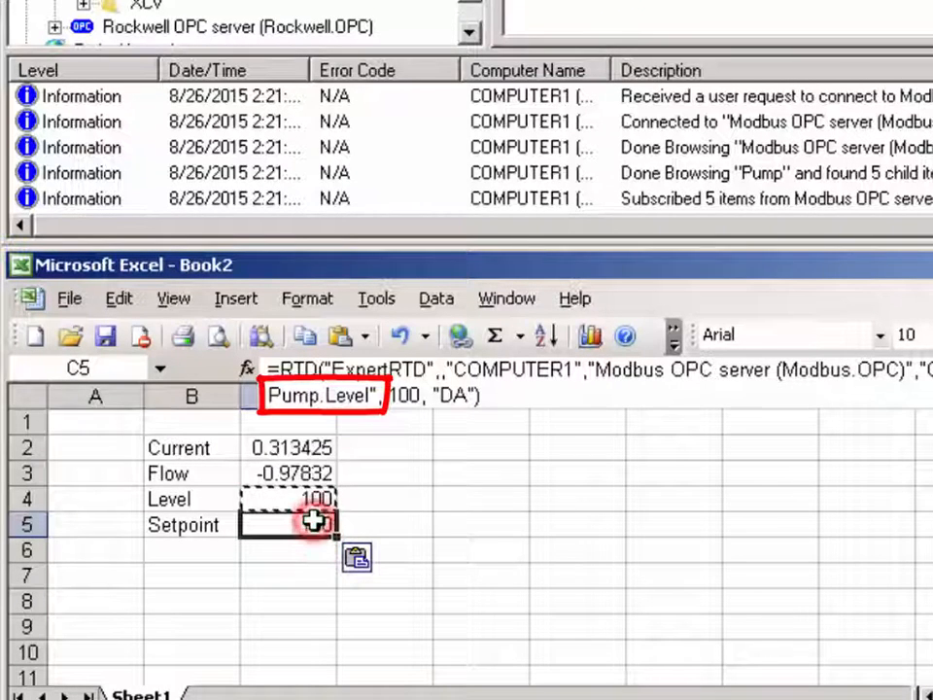
- Change the item name in cell C5's RTD formula to Pump.Setpoint
left_click(343, 394)
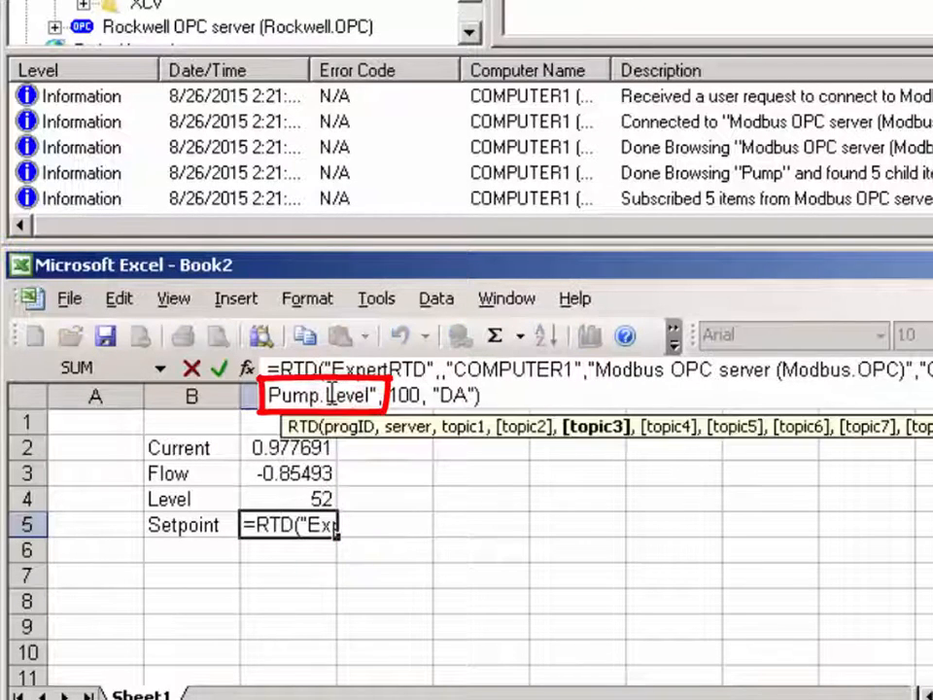
left_click_drag(324, 394, 370, 394)
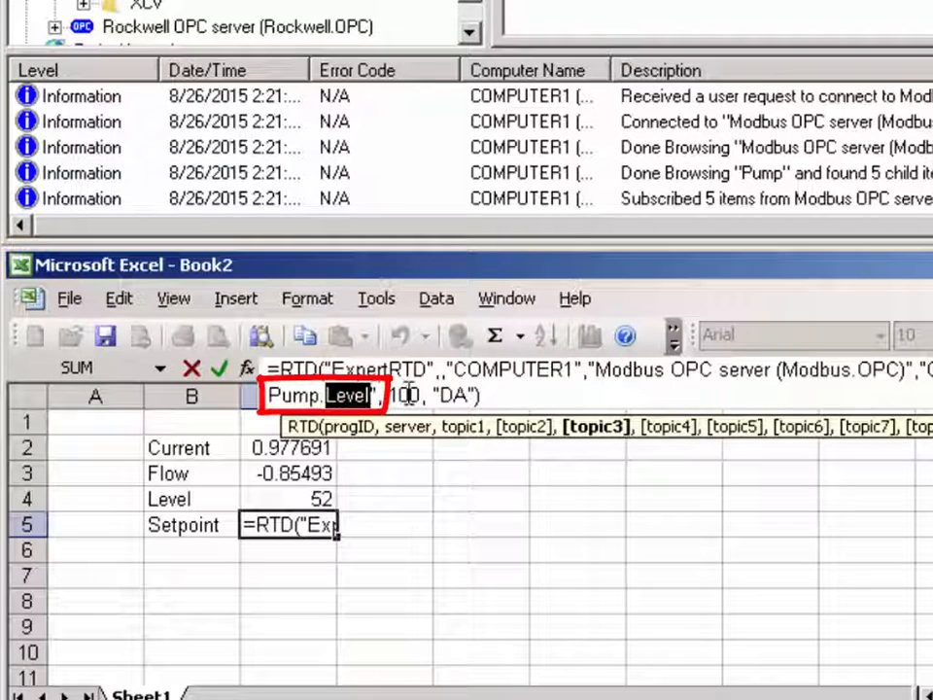
type("Setpoin")
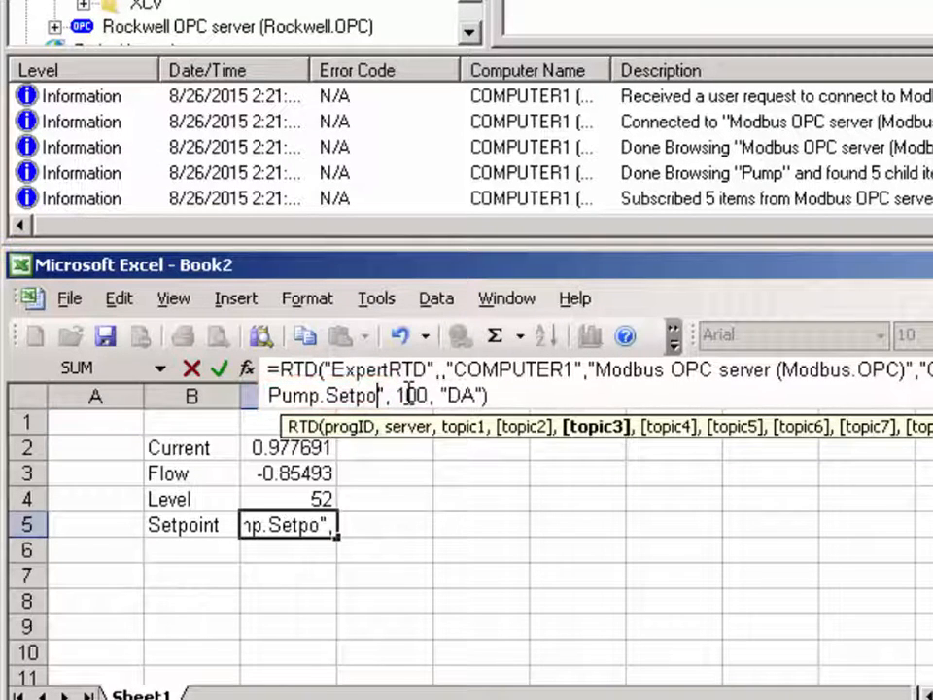
type("t")
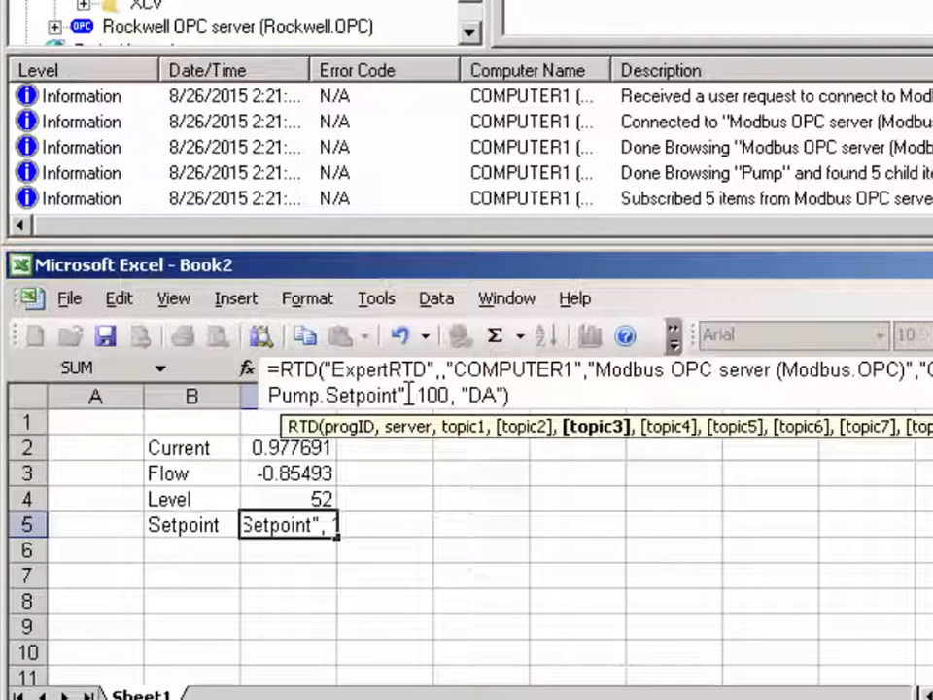
key("Return")
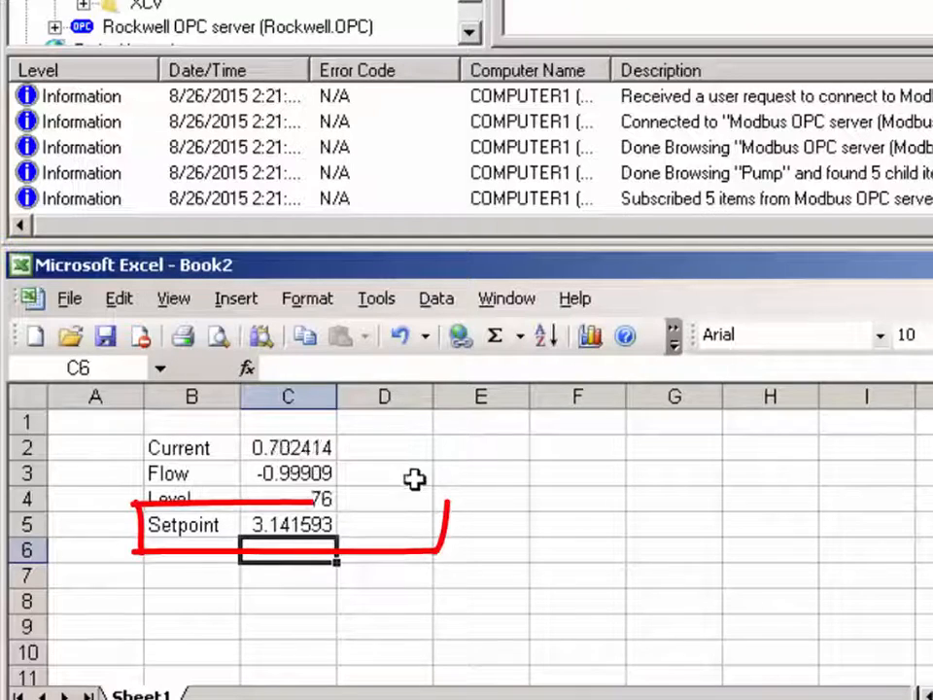
- Enter 21 in cell D5 as the value to write to the Setpoint item
left_click(411, 528)
type("21")
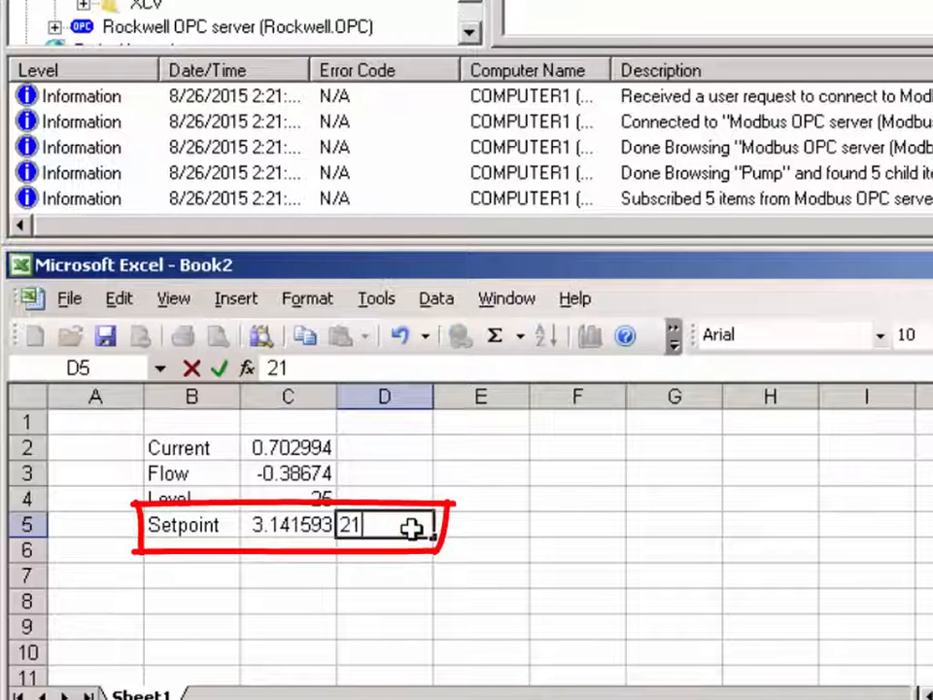
key("Return")
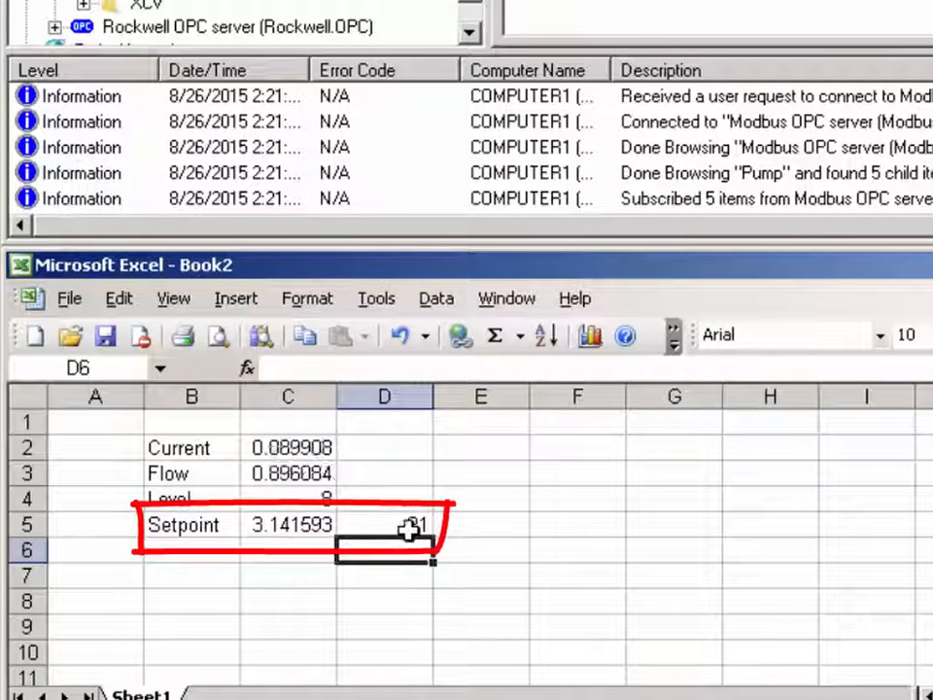
- Add a reference to cell D5 as the last argument of the Setpoint RTD formula in C5, after "DA"
left_click(308, 528)
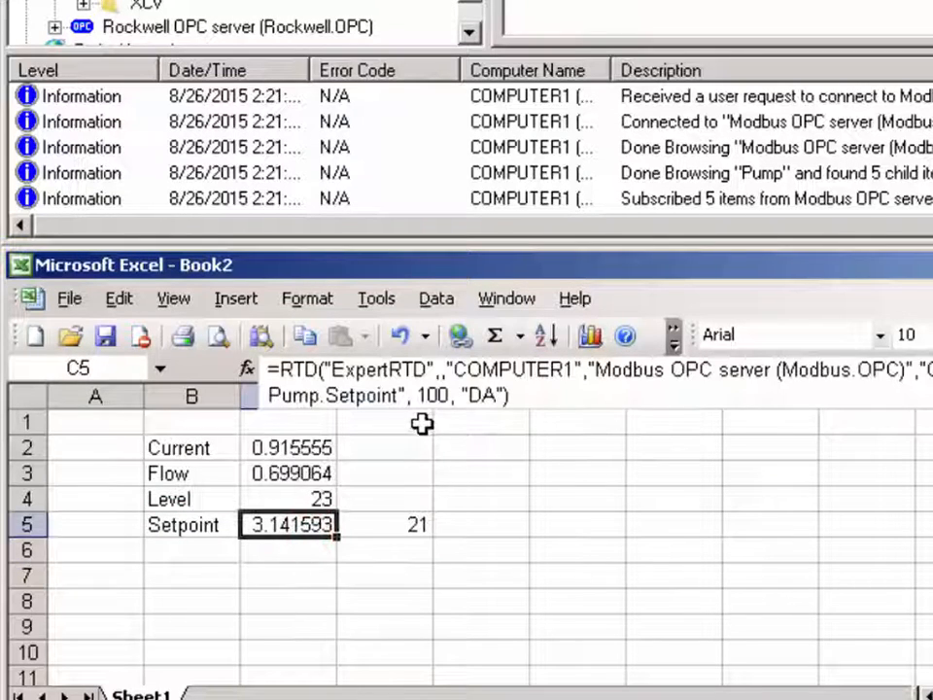
type("\")")
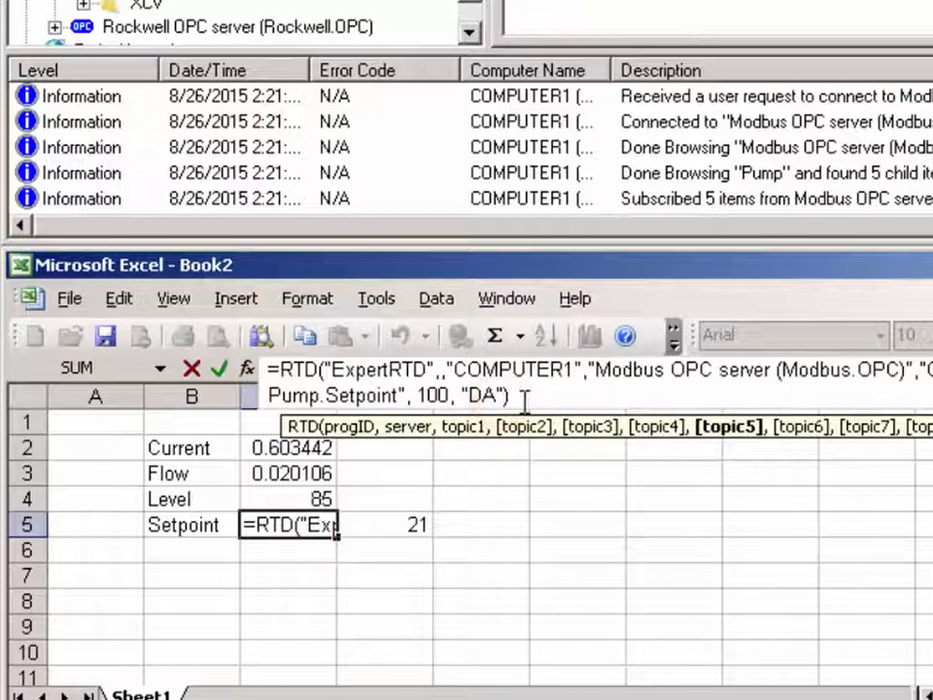
key("Right")
type(",")
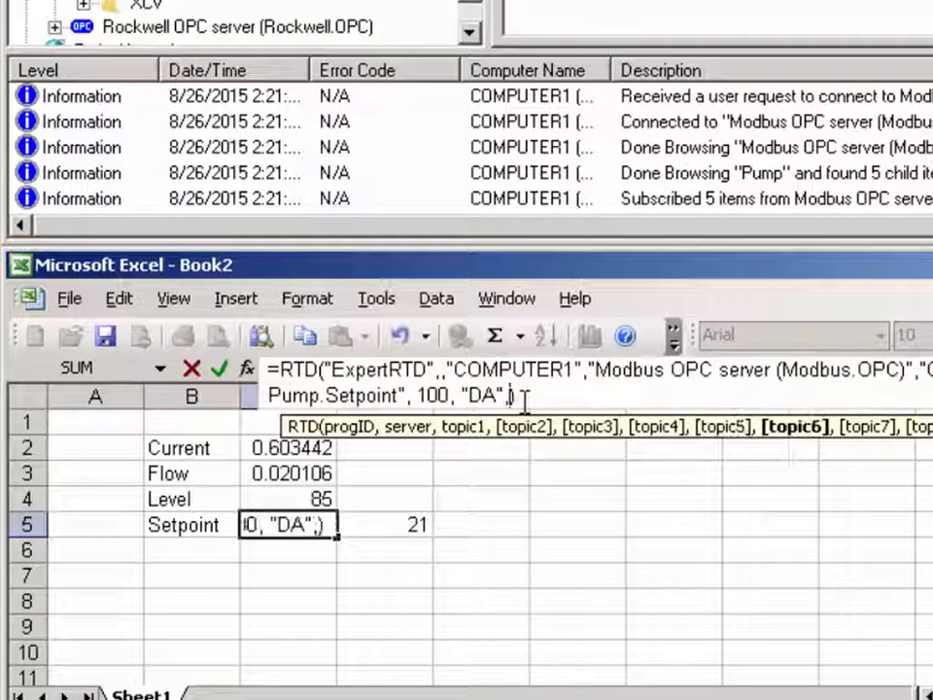
left_click(386, 531)
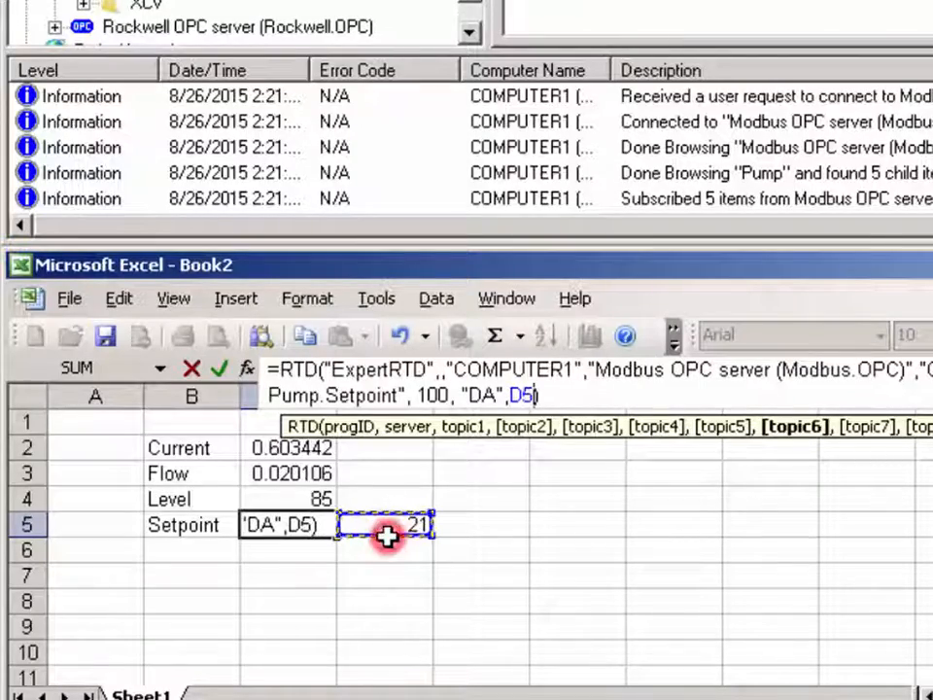
key("Return")
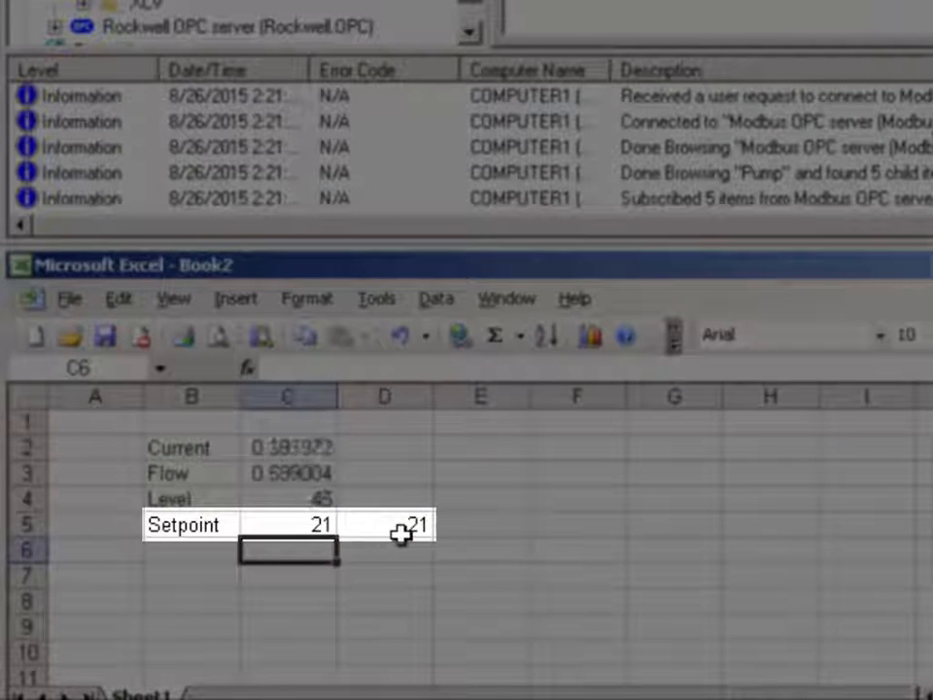
- Change the setpoint write value in cell D5 to 23
left_click(403, 528)
double_click(404, 527)
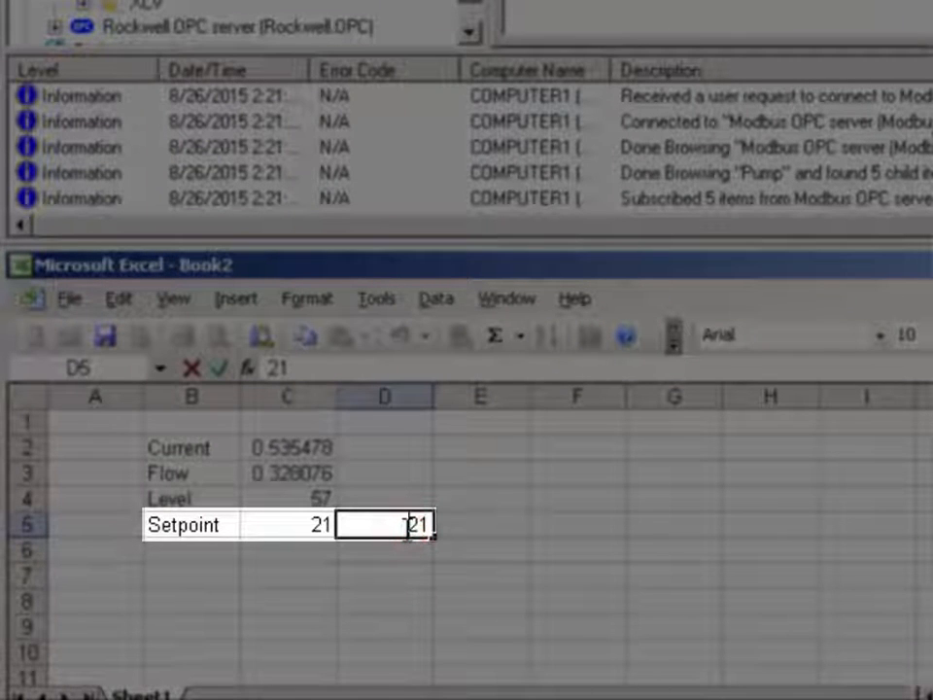
key("Delete")
key("Delete")
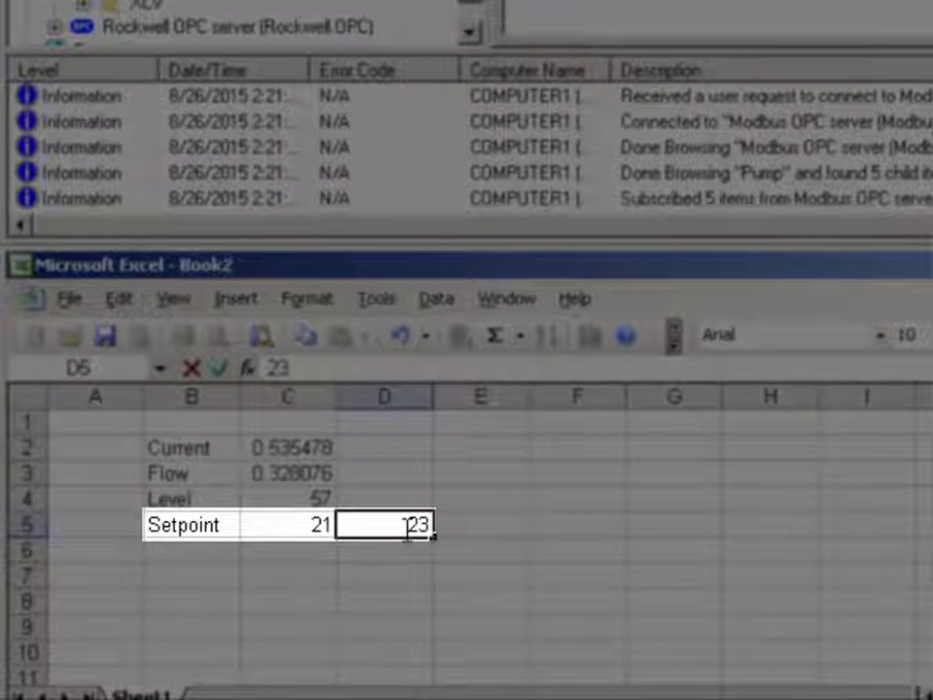
key("Return")
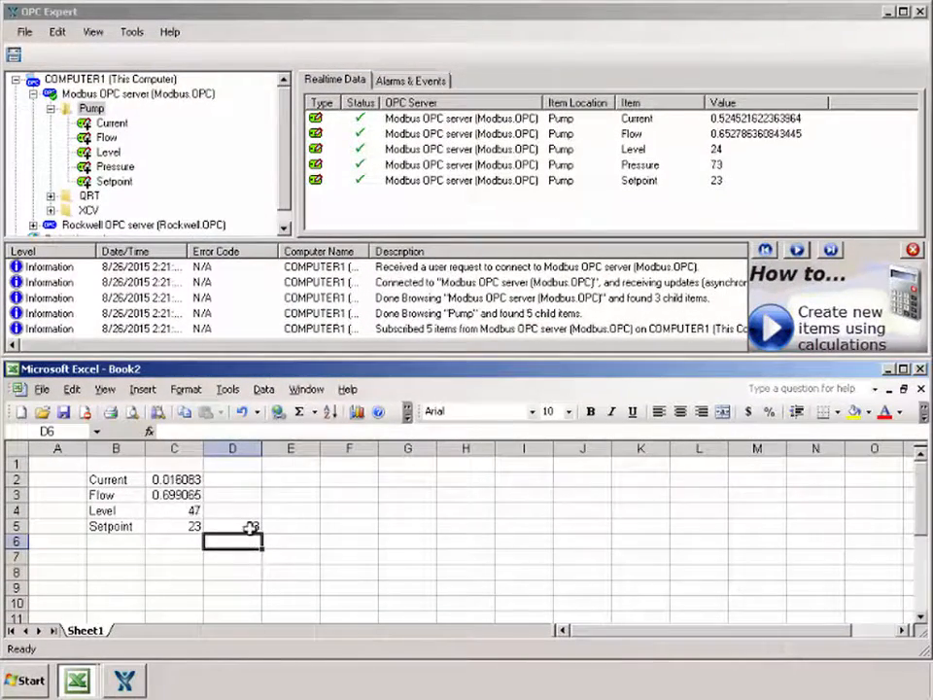
- Edit the setpoint write value in cell D5 again, entering the digit 4
double_click(251, 526)
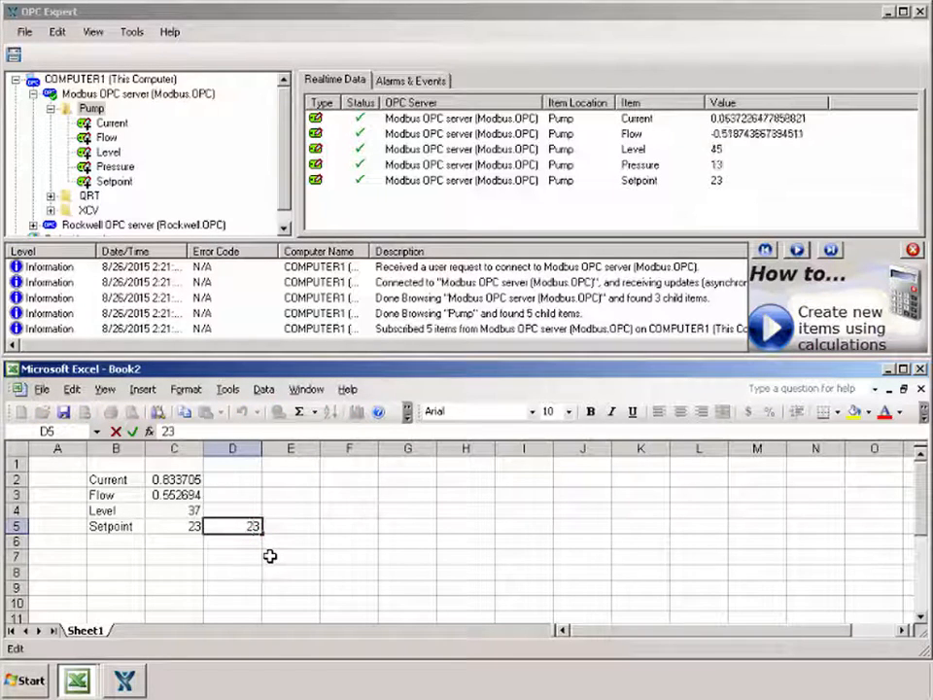
type("4")
key("Return")
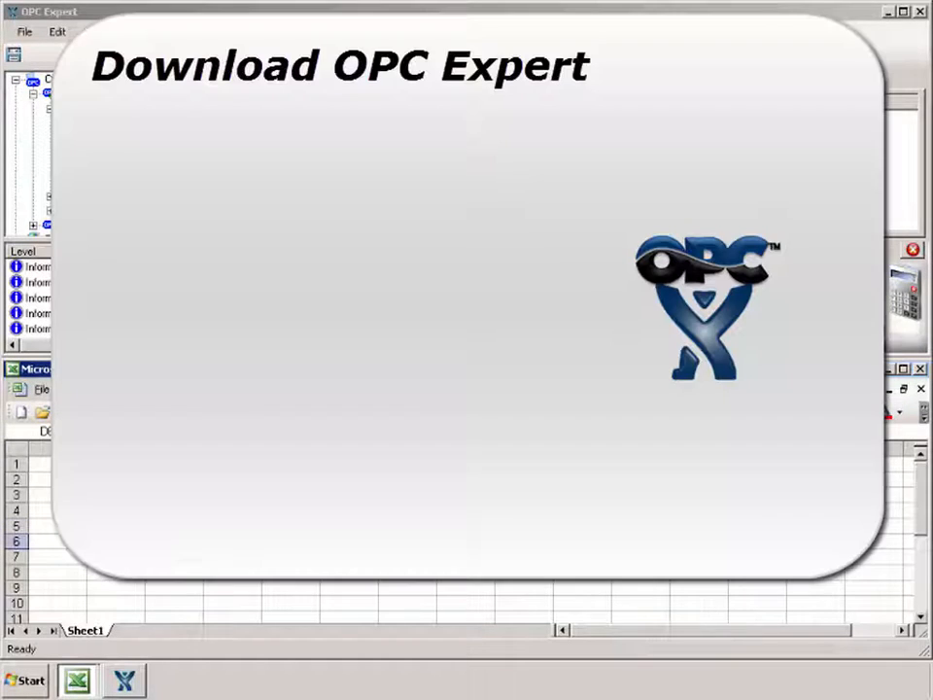